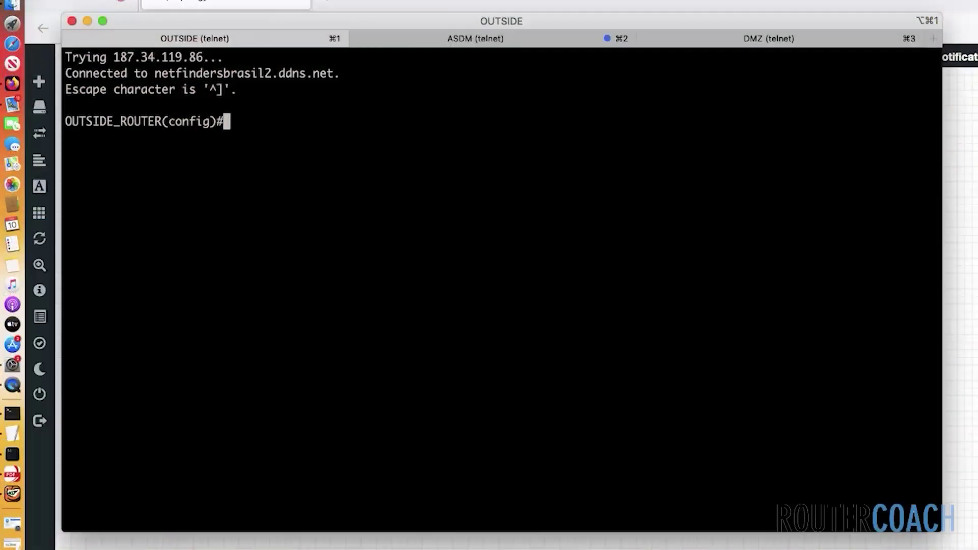
- From the OUTSIDE router, run 'do ping 10.1.2.2' and watch it time out
{"action": "type", "text": "do ping 10.1.2.2"}
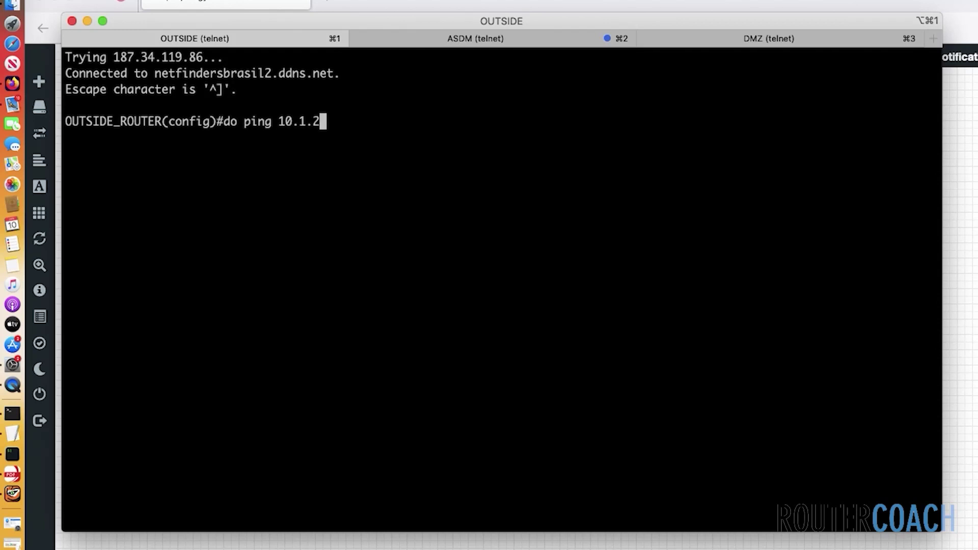
{"action": "key", "text": "Return"}
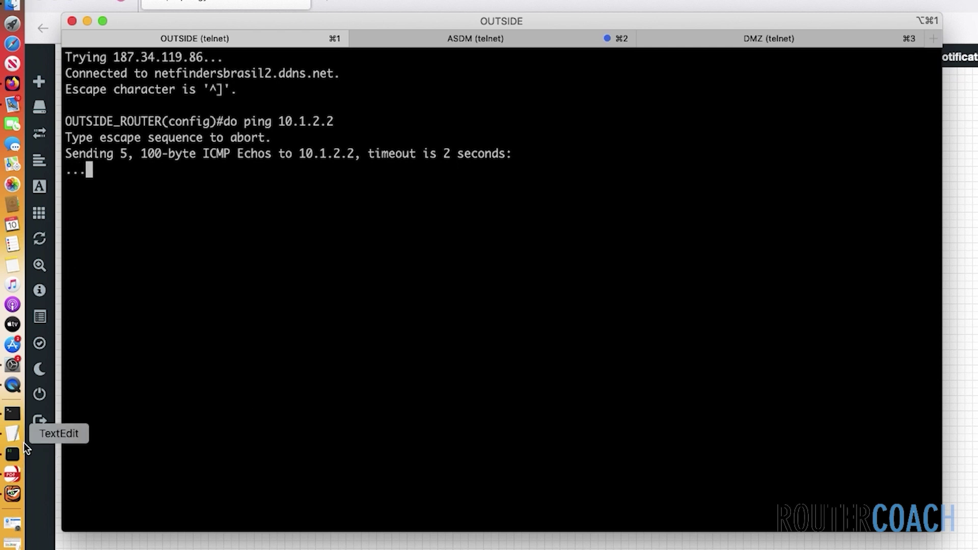
- On the ASDM firewall session, enter privileged mode with 'en' and the password
{"action": "left_click", "coordinate": [444, 44]}
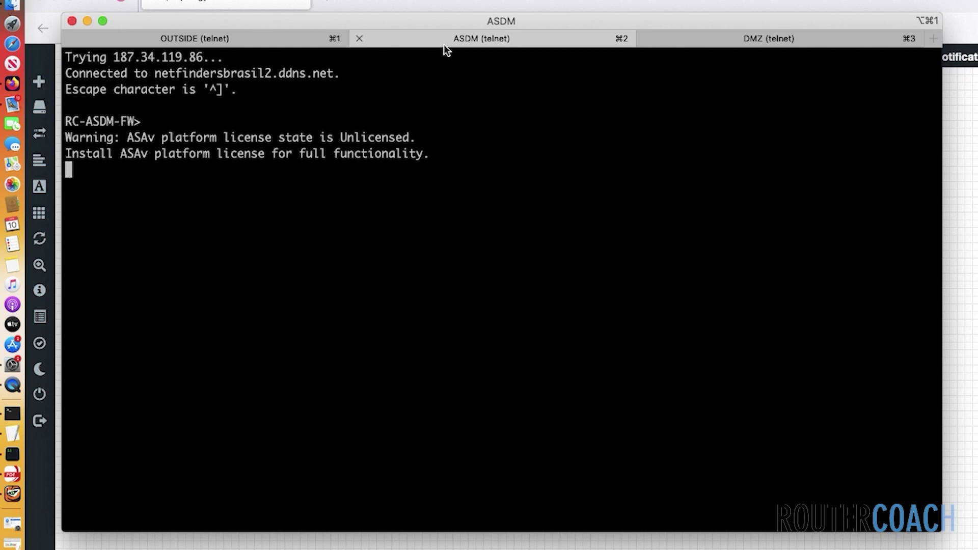
{"action": "key", "text": "Return"}
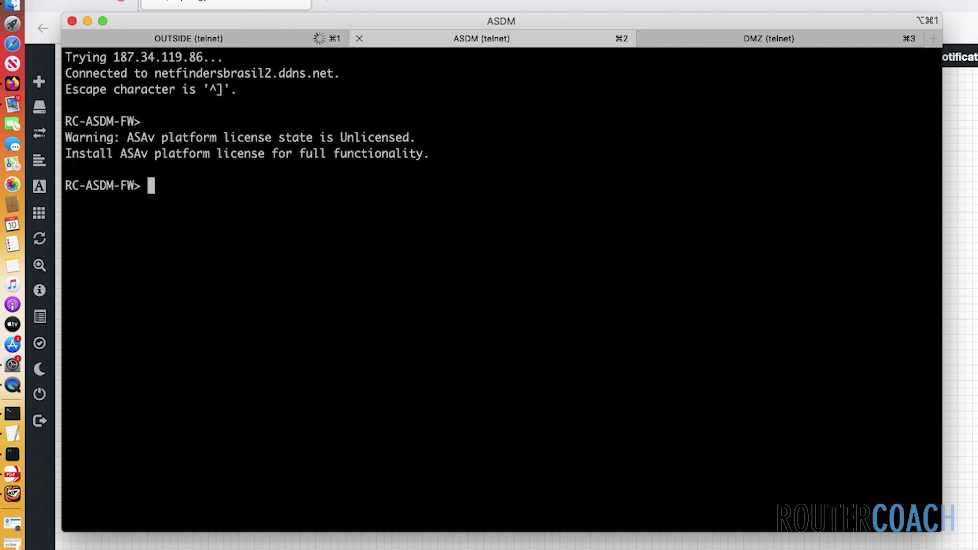
{"action": "type", "text": "en"}
{"action": "key", "text": "Return"}
{"action": "key", "text": "Return"}
- Run 'show run access-list' and highlight the OUTSIDE-to-DMZ ICMP permit to host 10.1.2.2
{"action": "type", "text": "show r"}
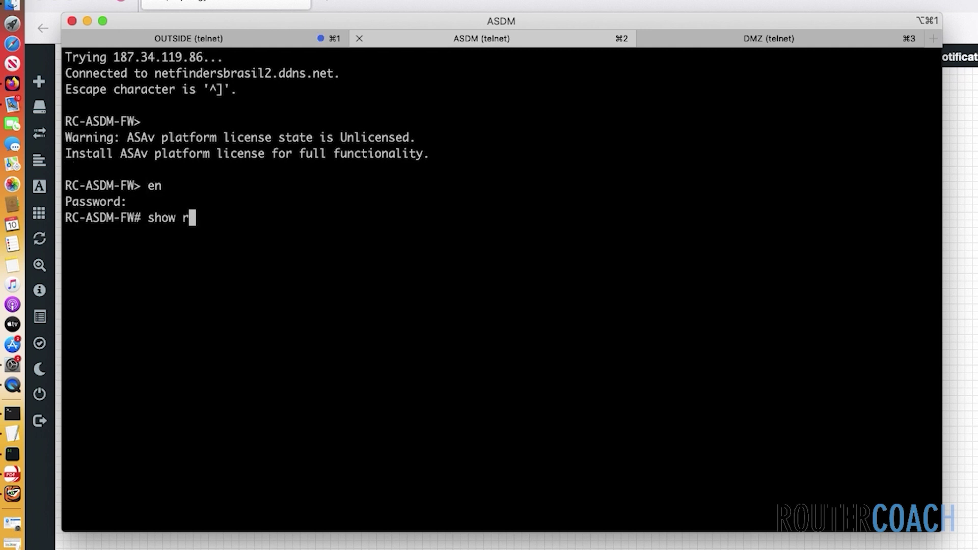
{"action": "type", "text": "un access-li"}
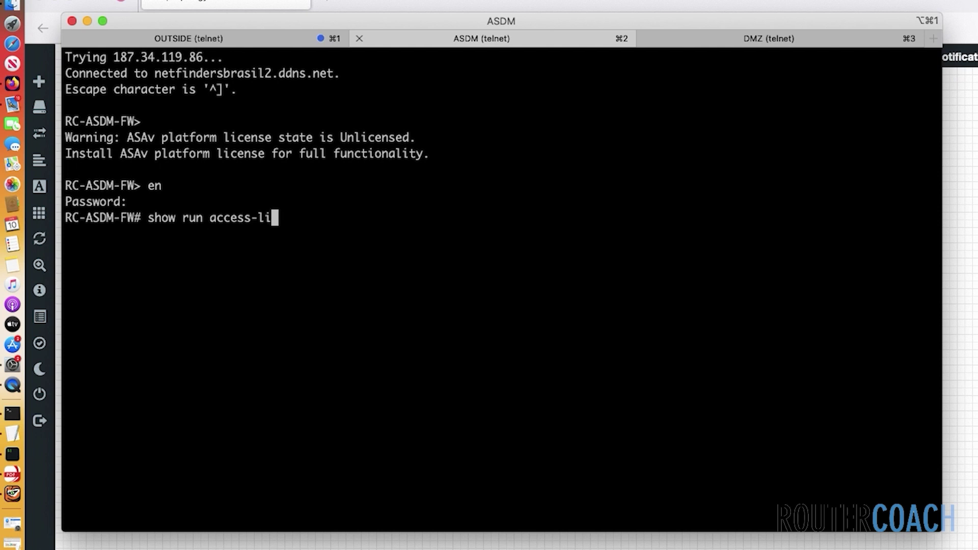
{"action": "key", "text": "Tab"}
{"action": "key", "text": "Return"}
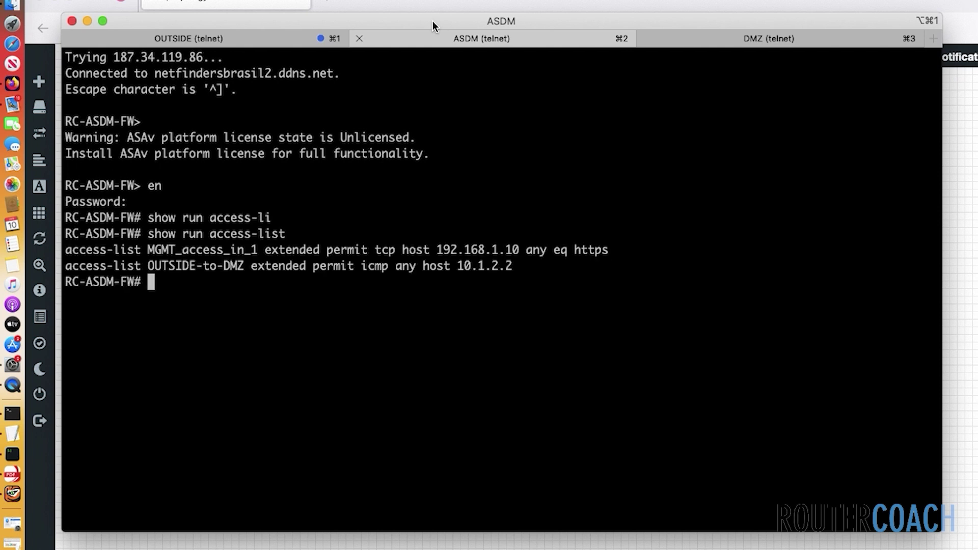
{"action": "left_click_drag", "start_coordinate": [67, 266], "coordinate": [251, 265]}
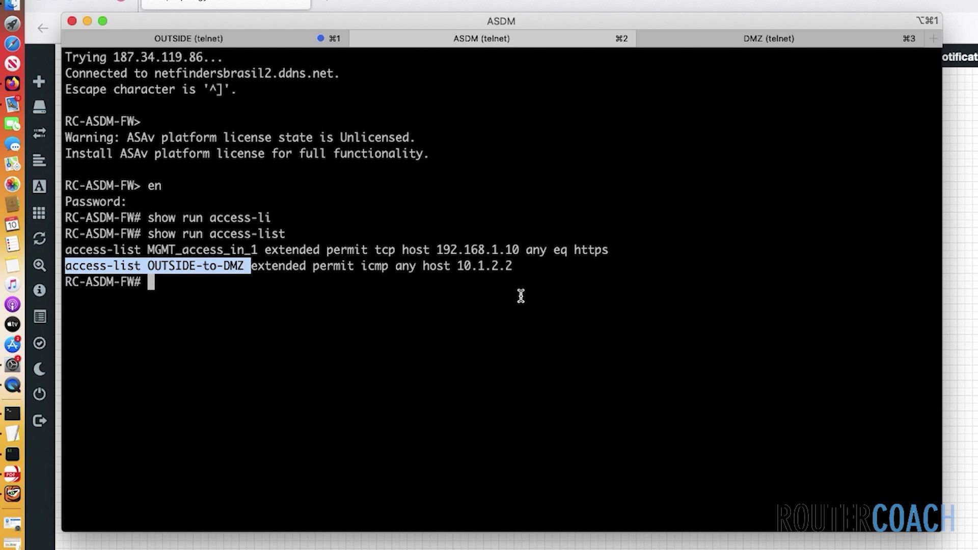
{"action": "left_click", "coordinate": [551, 345]}
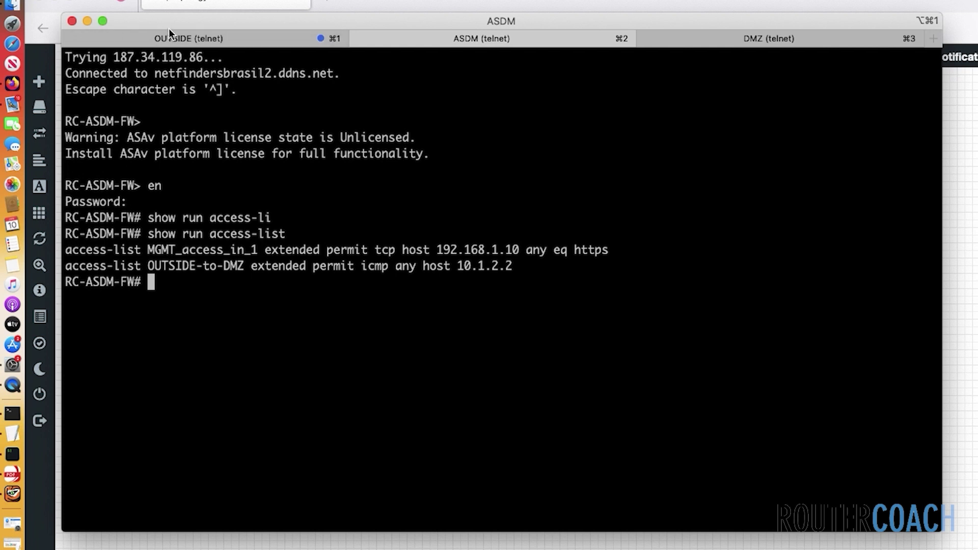
- On the OUTSIDE router, ping 143.12.0.1 successfully (5/5)
{"action": "left_click", "coordinate": [174, 40]}
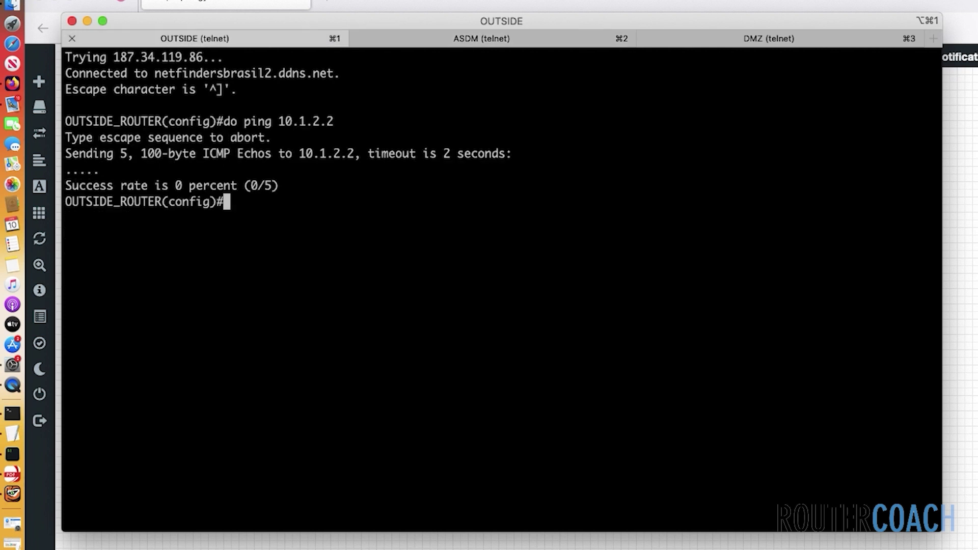
{"action": "type", "text": "do ping 143.12"}
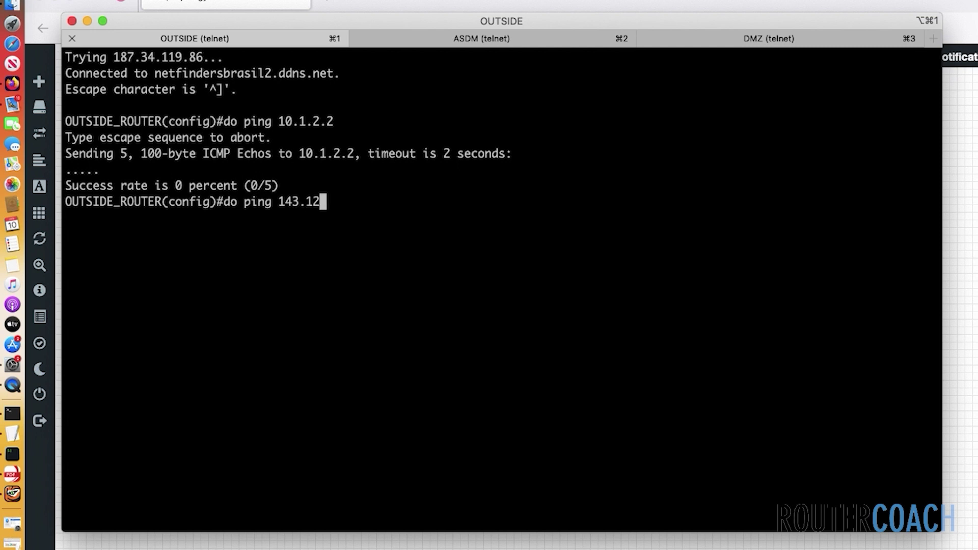
{"action": "type", "text": ".0.1"}
{"action": "key", "text": "Return"}
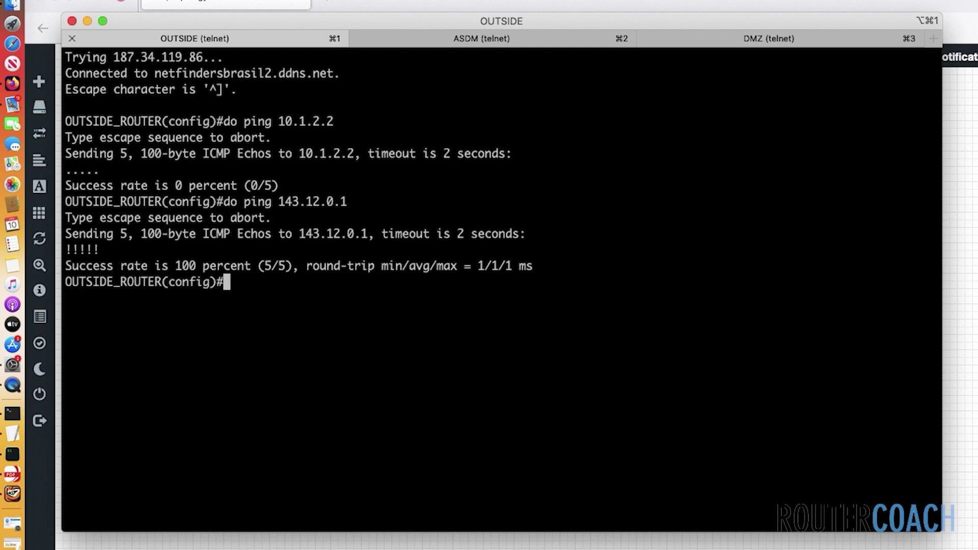
- Ping 10.1.2.2 sourced from 143.12.0.1, which fails at 0/5
{"action": "type", "text": "do ping 10.1"}
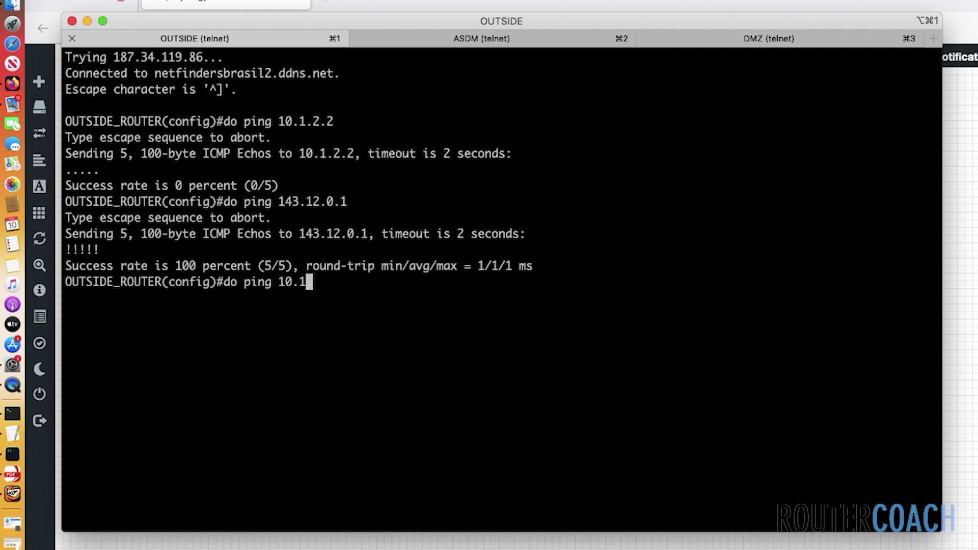
{"action": "type", "text": ".2.2. "}
{"action": "type", "text": "o"}
{"action": "key", "text": "BackSpace"}
{"action": "type", "text": "source 143"}
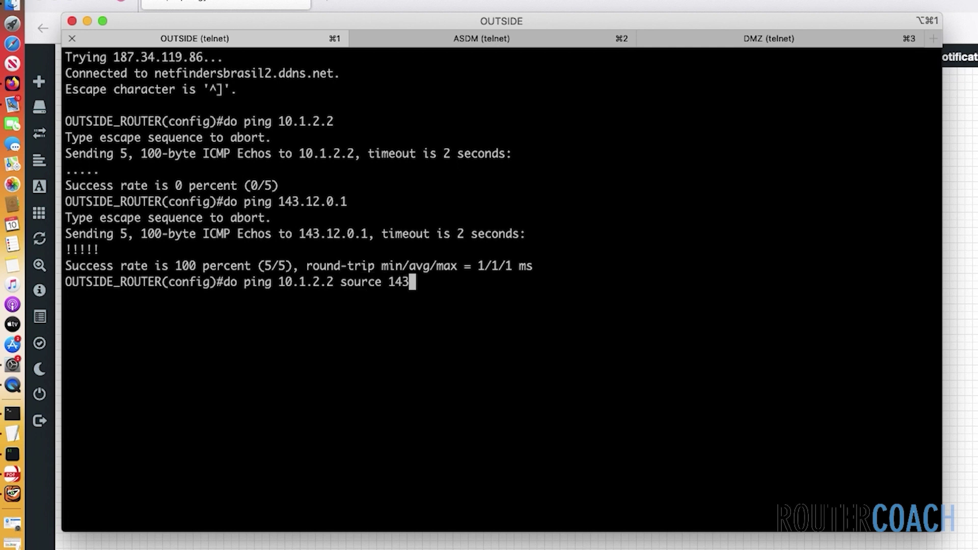
{"action": "type", "text": ".12.0.1"}
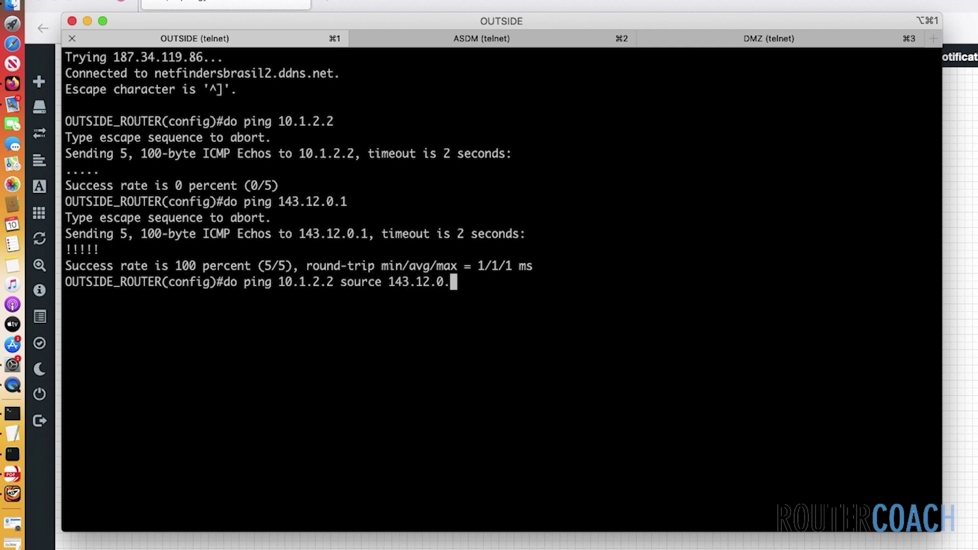
{"action": "key", "text": "Return"}
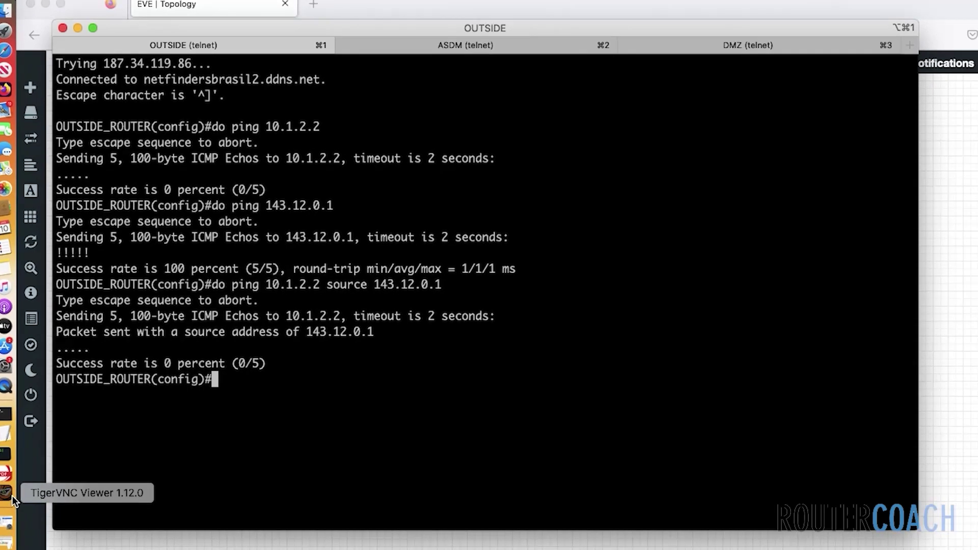
- Bring up ASDM and open the Packet Tracer for the firewall
{"action": "left_click", "coordinate": [12, 494]}
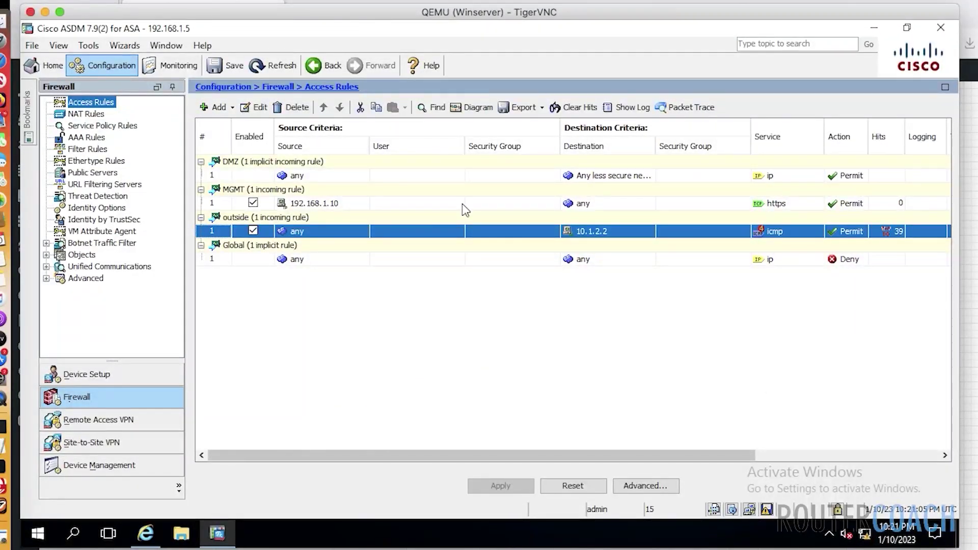
{"action": "left_click", "coordinate": [706, 110]}
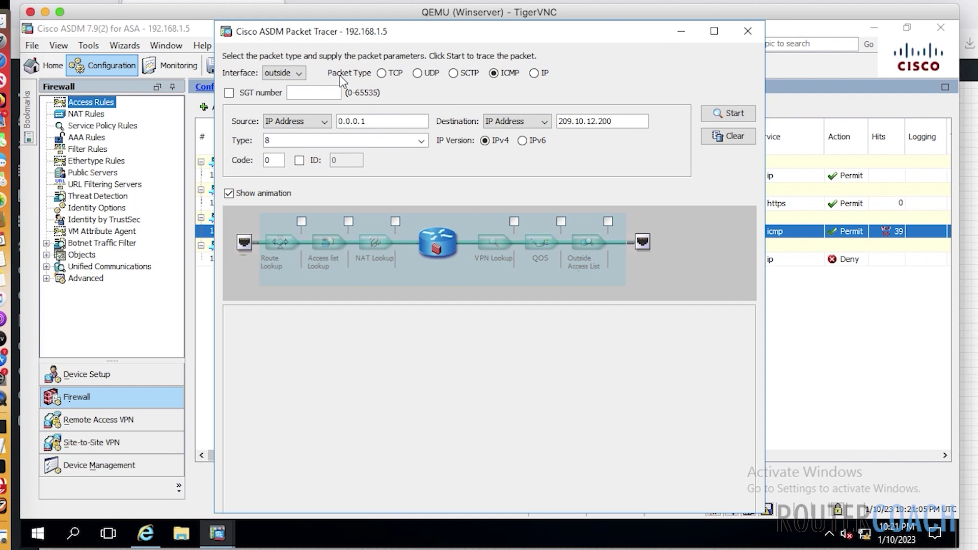
{"action": "mouse_move", "coordinate": [275, 82]}
- Set the trace source to 143.12.0.1 and the destination to 10.1.2.2
{"action": "triple_click", "coordinate": [394, 120]}
{"action": "key", "text": "BackSpace"}
{"action": "type", "text": "143.12.0.1"}
{"action": "triple_click", "coordinate": [634, 122]}
{"action": "type", "text": "10.1.2"}
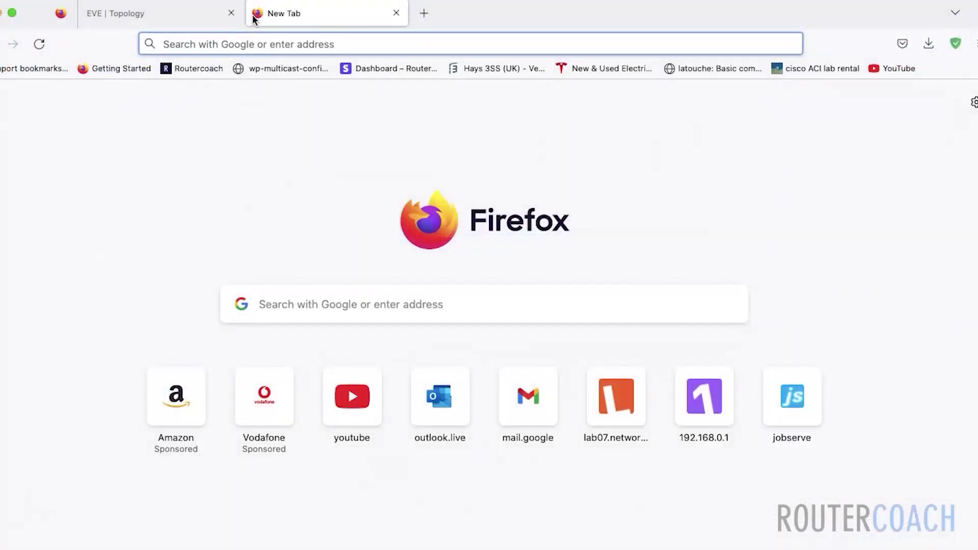
- Search 'icmp types' and confirm on IANA's ICMP Parameters list that Type 8 means Echo
{"action": "type", "text": "icmp"}
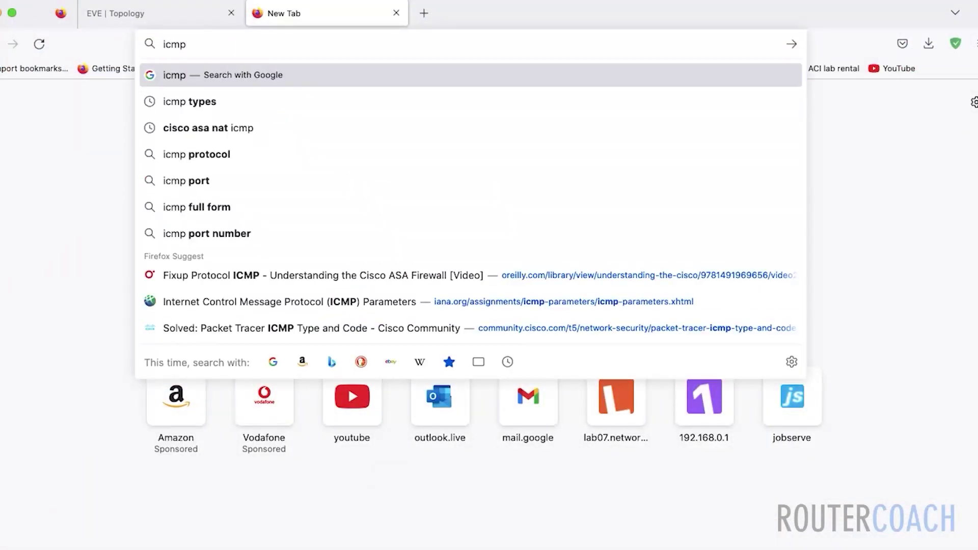
{"action": "key", "text": "Down"}
{"action": "key", "text": "Return"}
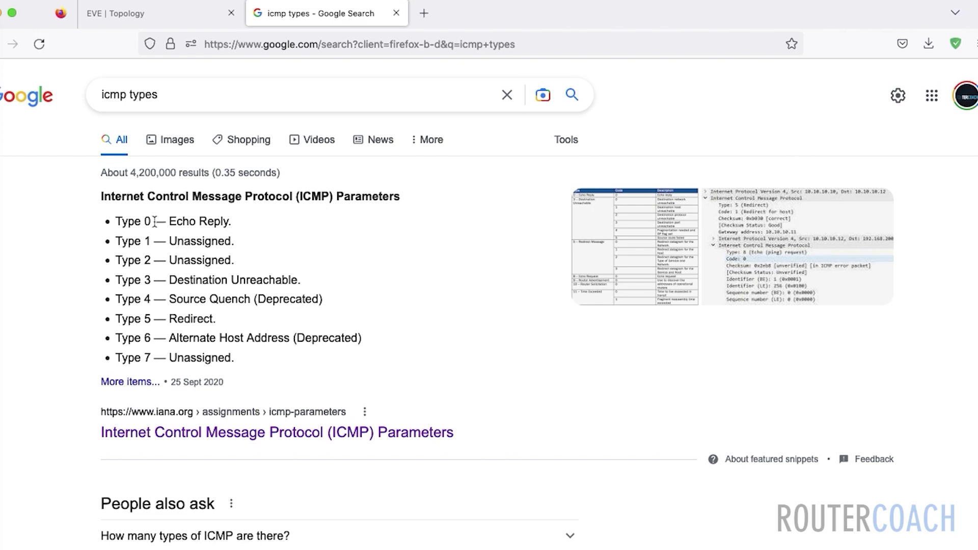
{"action": "left_click_drag", "start_coordinate": [153, 220], "coordinate": [143, 219]}
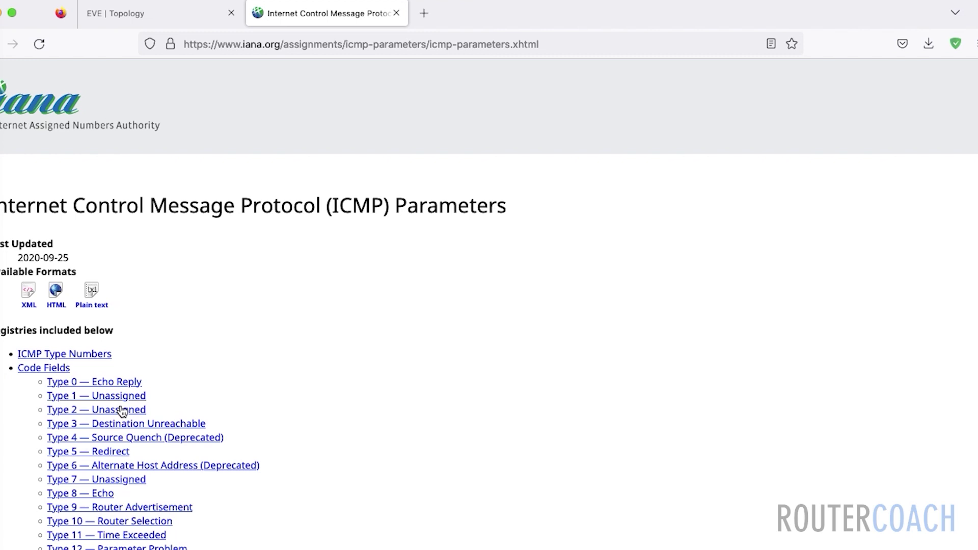
{"action": "scroll", "coordinate": [201, 524], "scroll_direction": "down", "scroll_amount": 3}
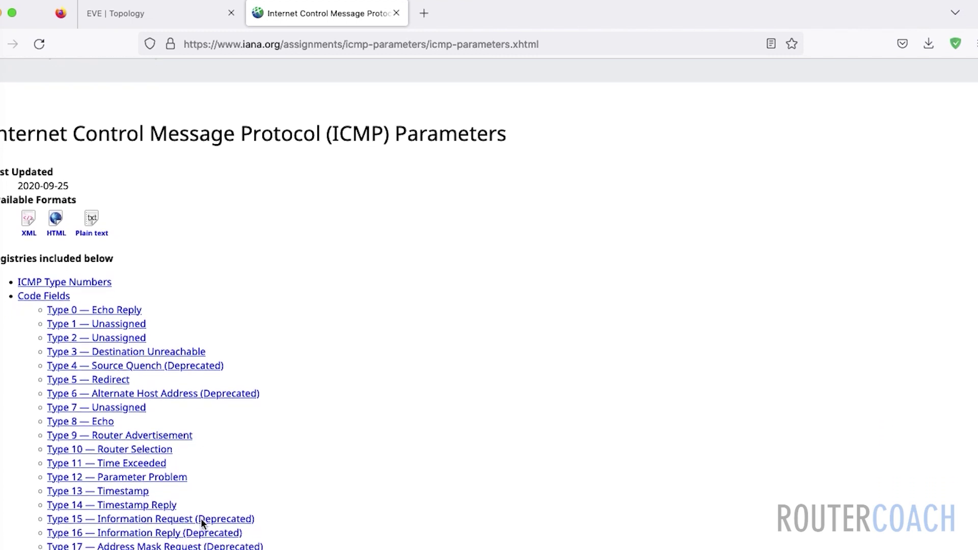
{"action": "scroll", "coordinate": [202, 525], "scroll_direction": "down", "scroll_amount": 2}
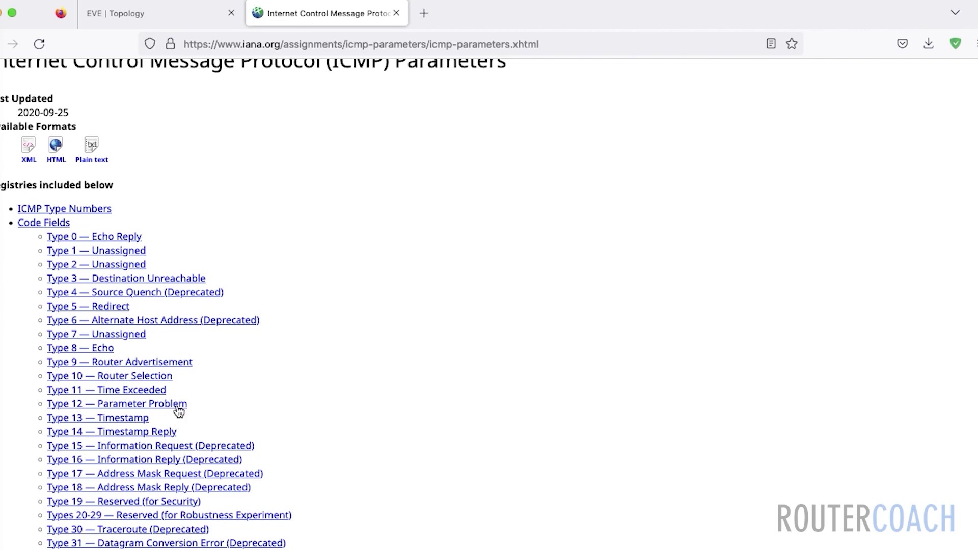
{"action": "scroll", "coordinate": [85, 367], "scroll_direction": "up", "scroll_amount": 1}
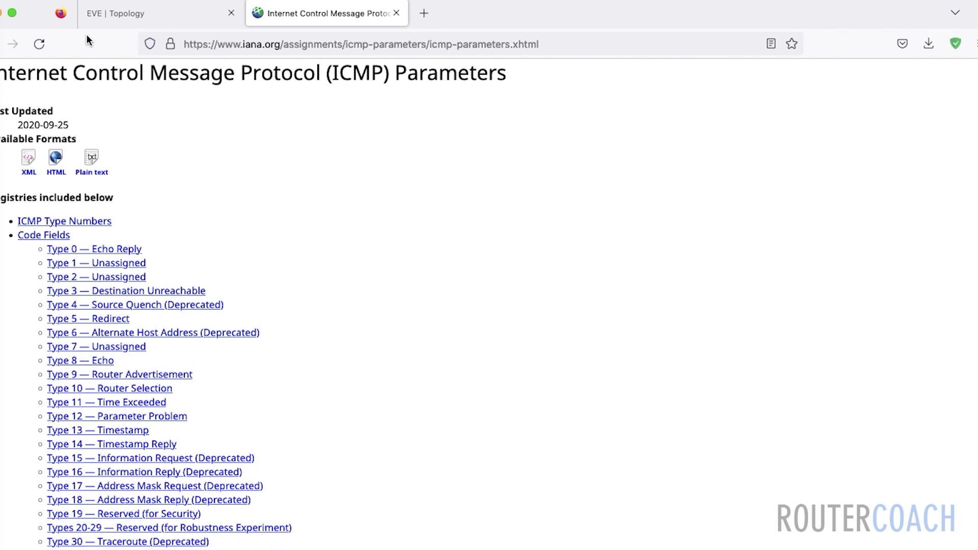
{"action": "left_click", "coordinate": [3, 506]}
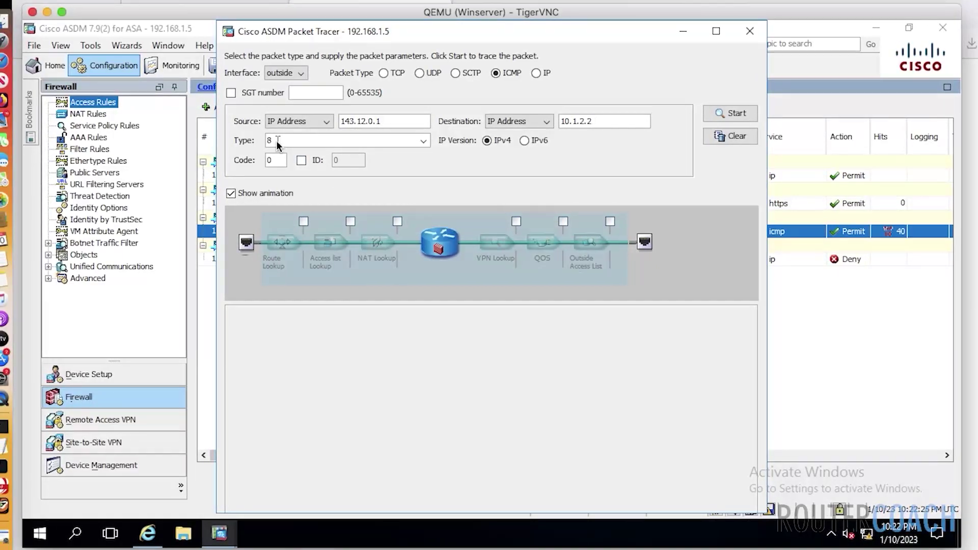
- With ICMP type 8 and code 0 set, start the outside trace from 143.12.0.1 to 10.1.2.2
{"action": "left_click_drag", "start_coordinate": [277, 141], "coordinate": [268, 143]}
{"action": "left_click", "coordinate": [270, 161]}
{"action": "double_click", "coordinate": [270, 161]}
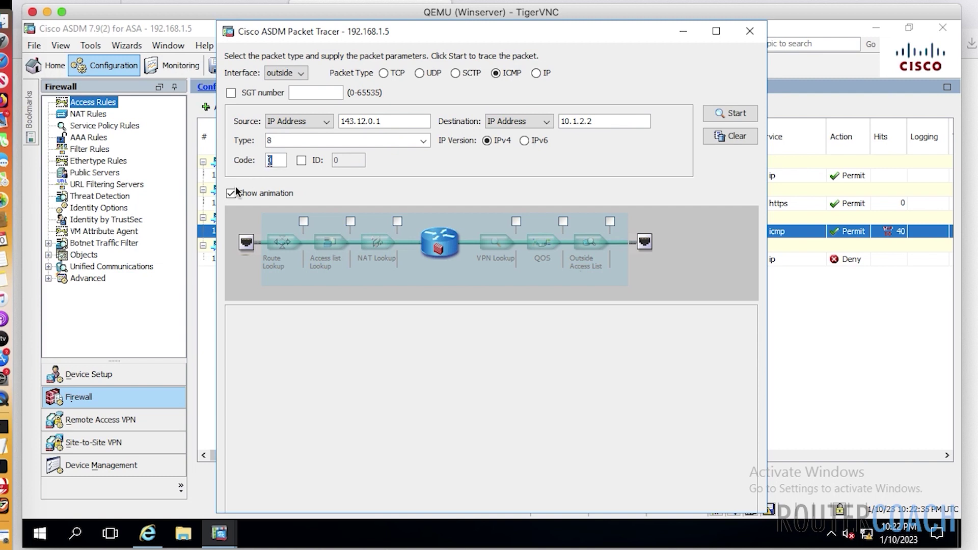
{"action": "left_click", "coordinate": [732, 116]}
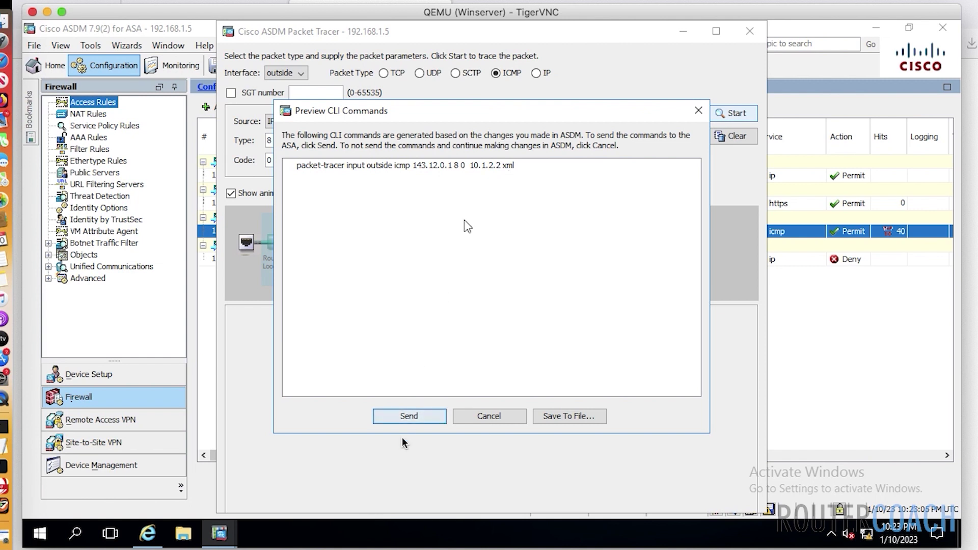
- Send the packet-tracer command and expand the dropping NAT phase, highlighting static NAT 209.10.12.200
{"action": "left_click", "coordinate": [419, 416]}
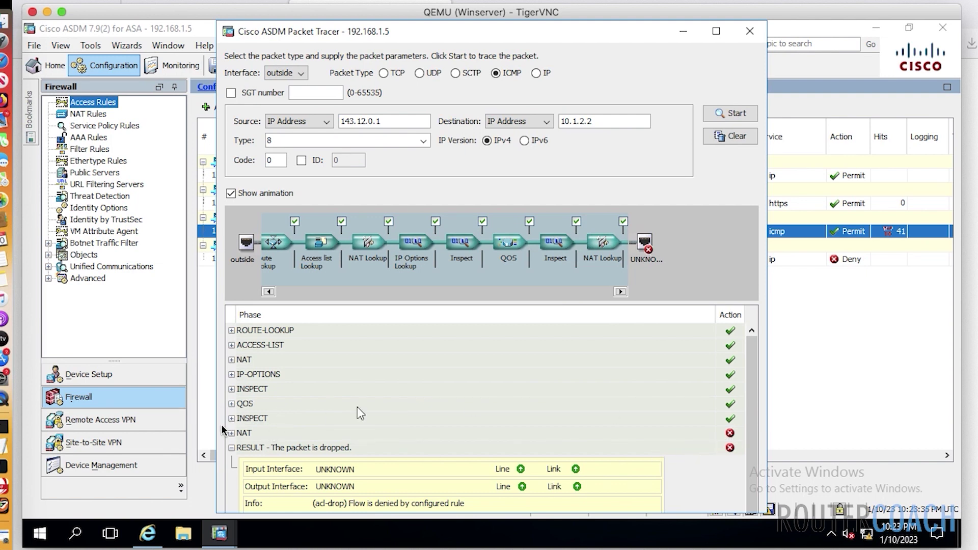
{"action": "left_click", "coordinate": [232, 433]}
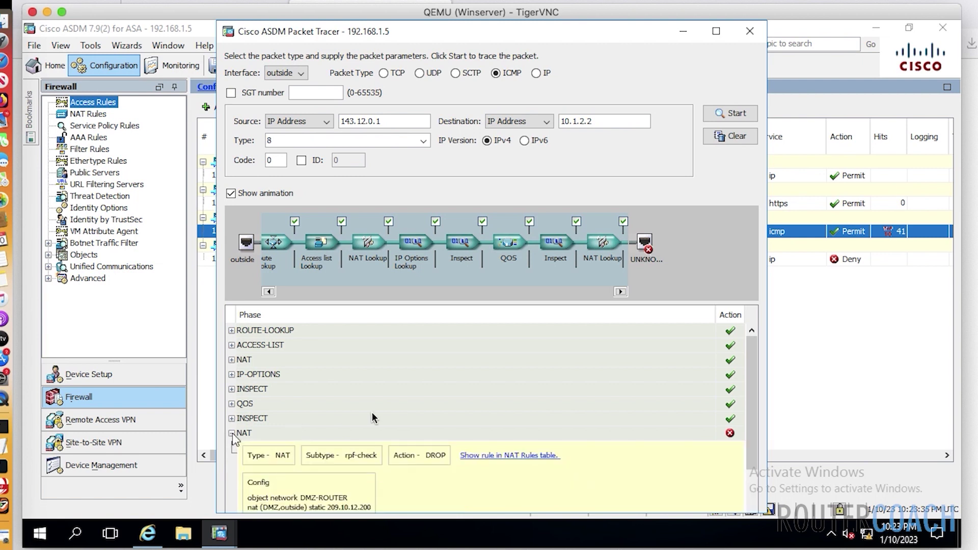
{"action": "scroll", "coordinate": [337, 433], "scroll_direction": "down", "scroll_amount": 3}
{"action": "left_click_drag", "start_coordinate": [328, 425], "coordinate": [370, 424]}
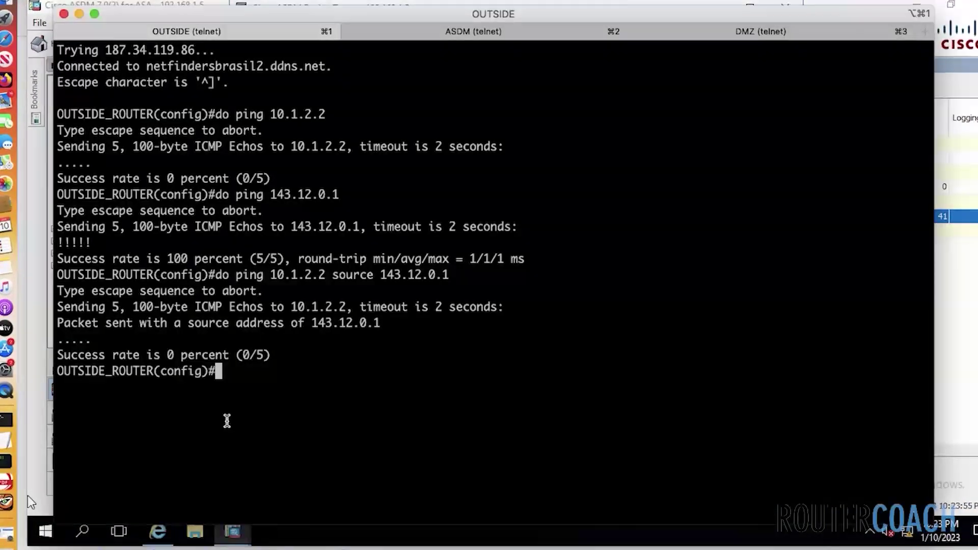
- From the OUTSIDE router, run 'do ping 209.10.12.200', which succeeds 5/5
{"action": "type", "text": "do pin"}
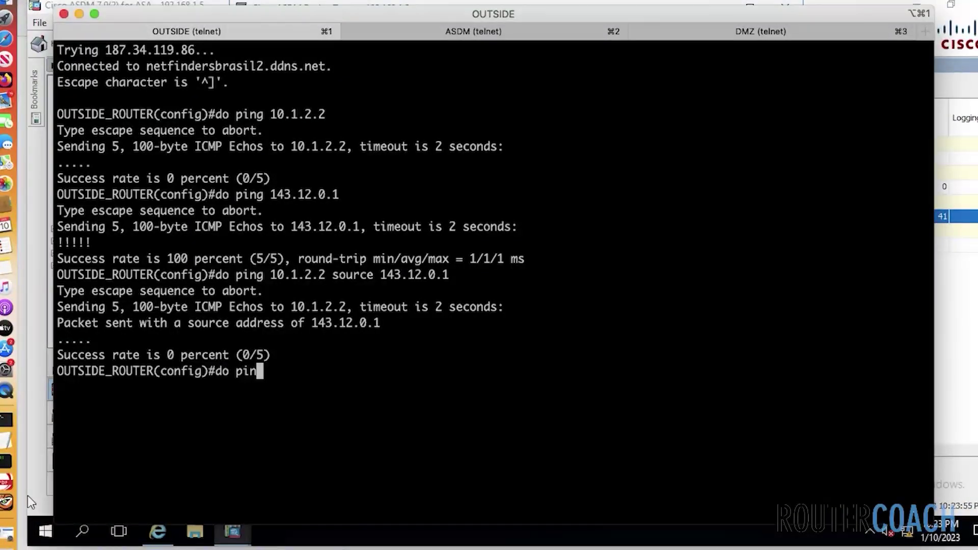
{"action": "type", "text": "g 209.10"}
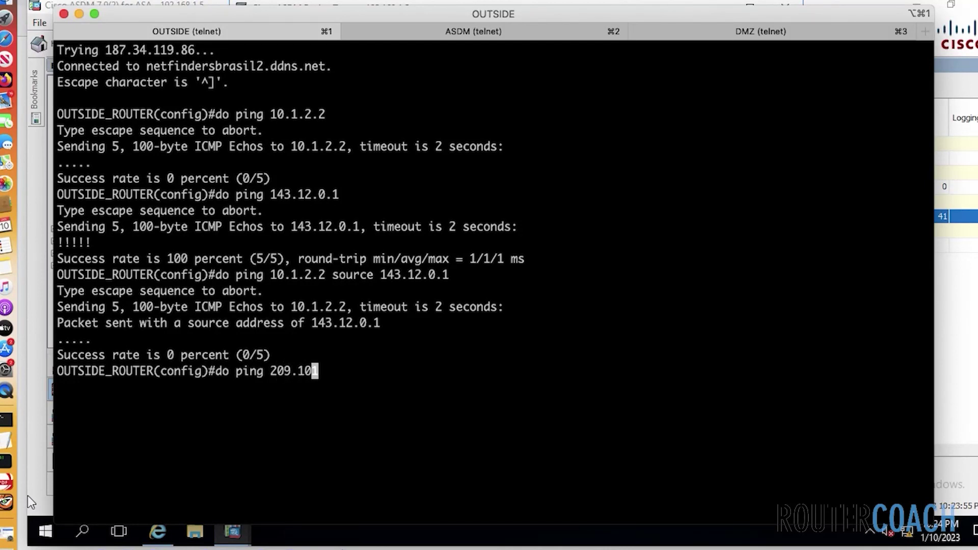
{"action": "key", "text": "BackSpace"}
{"action": "type", "text": "0.112"}
{"action": "key", "text": "Left"}
{"action": "key", "text": "BackSpace"}
{"action": "key", "text": "Right"}
{"action": "type", "text": ".200"}
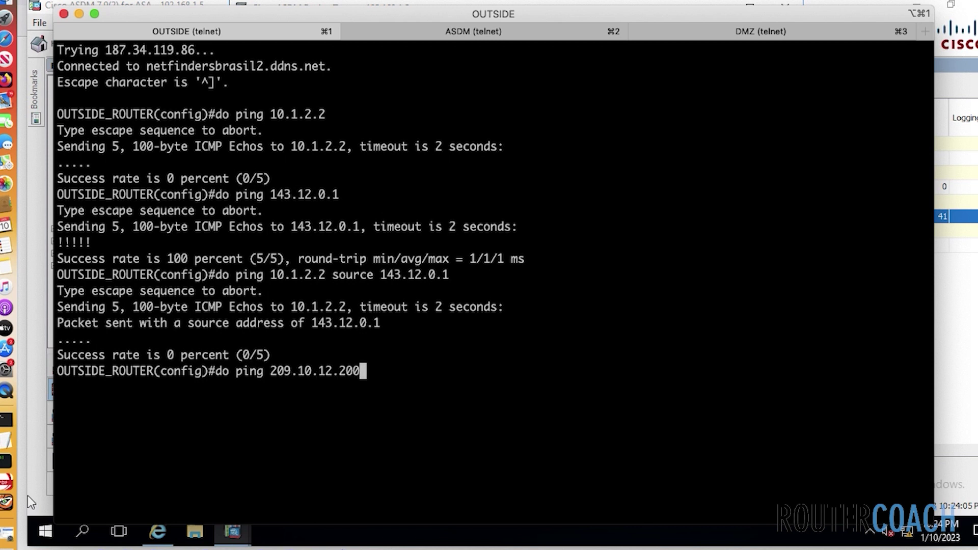
{"action": "key", "text": "Return"}
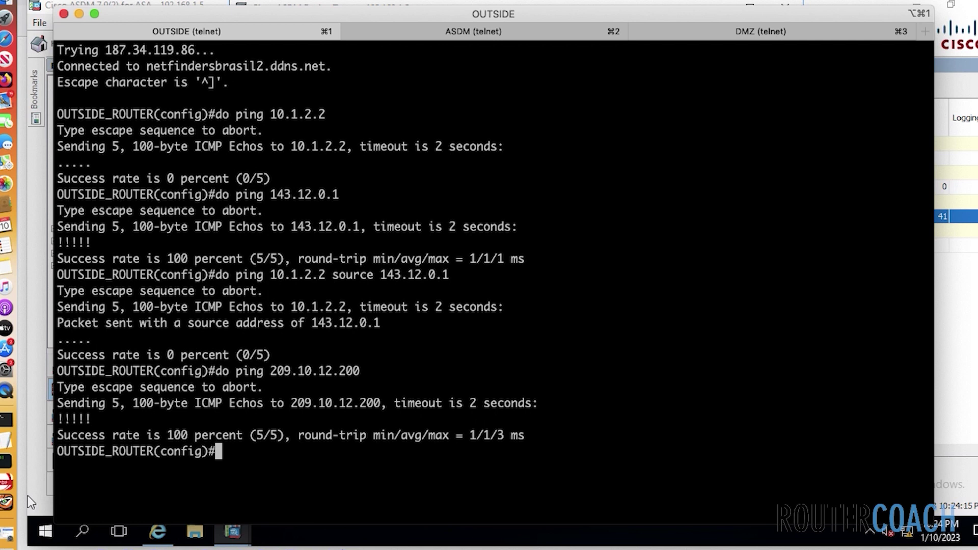
- Repeat the ping to 209.10.12.200 sourced from 143.12.0.1, also succeeding 5/5
{"action": "key", "text": "Up"}
{"action": "type", "text": "s"}
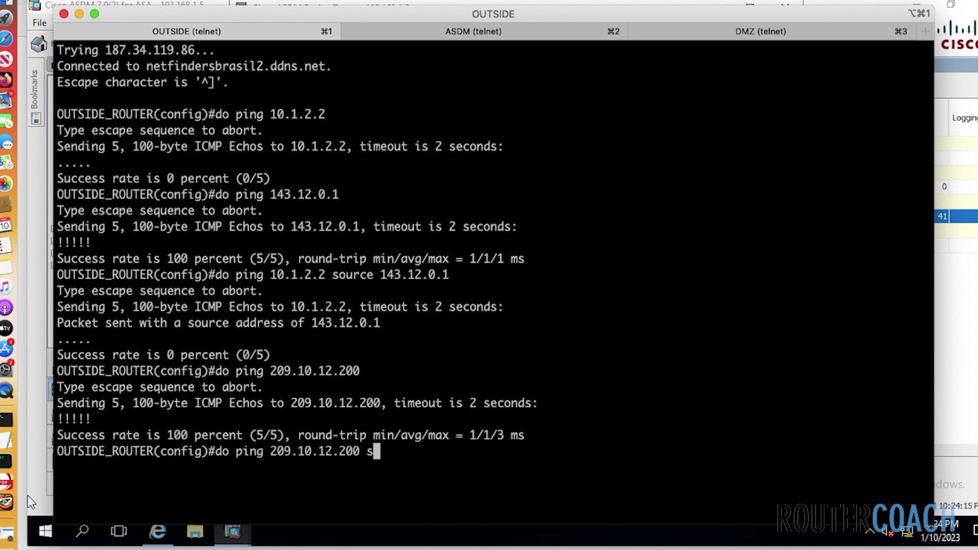
{"action": "type", "text": "o 143.12.0.1"}
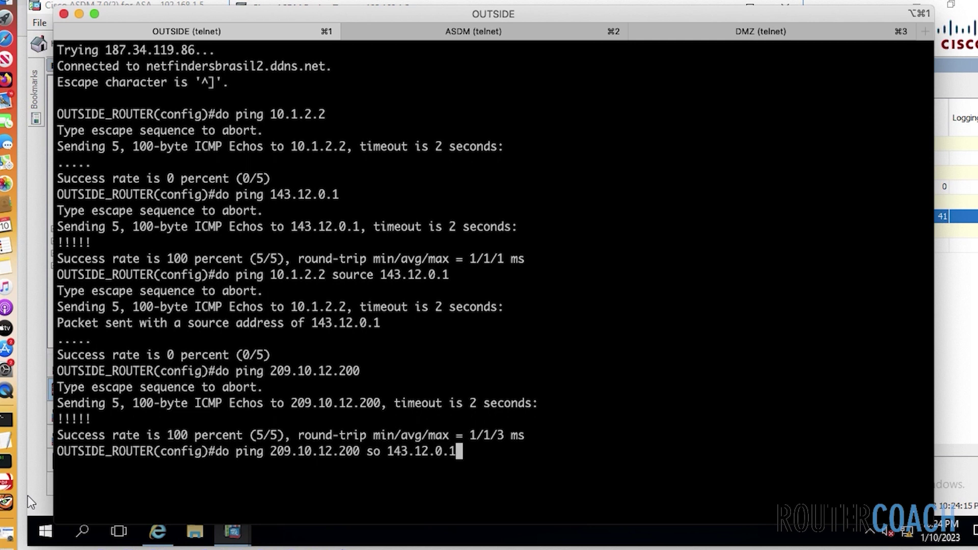
{"action": "key", "text": "Return"}
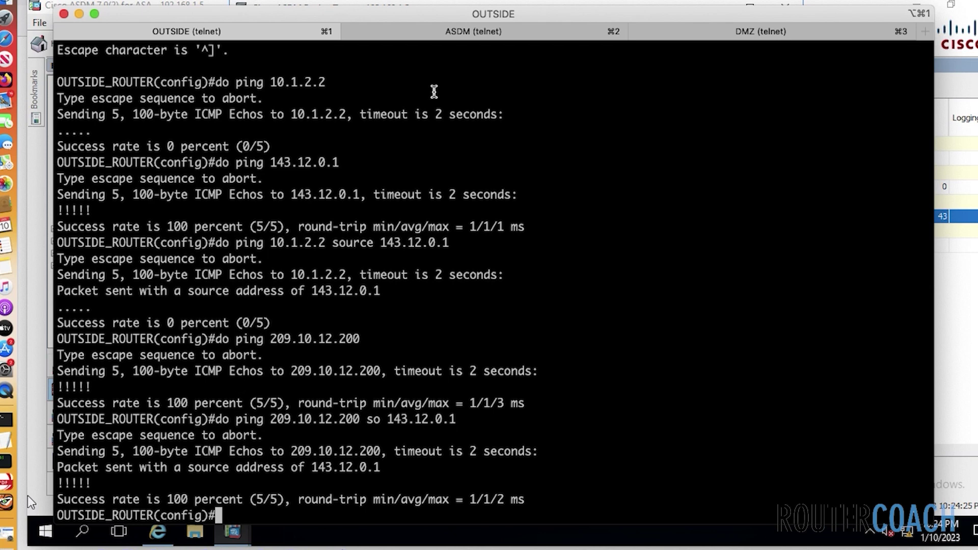
- On the firewall's telnet session, enter configuration mode with 'conf t'
{"action": "left_click", "coordinate": [421, 34]}
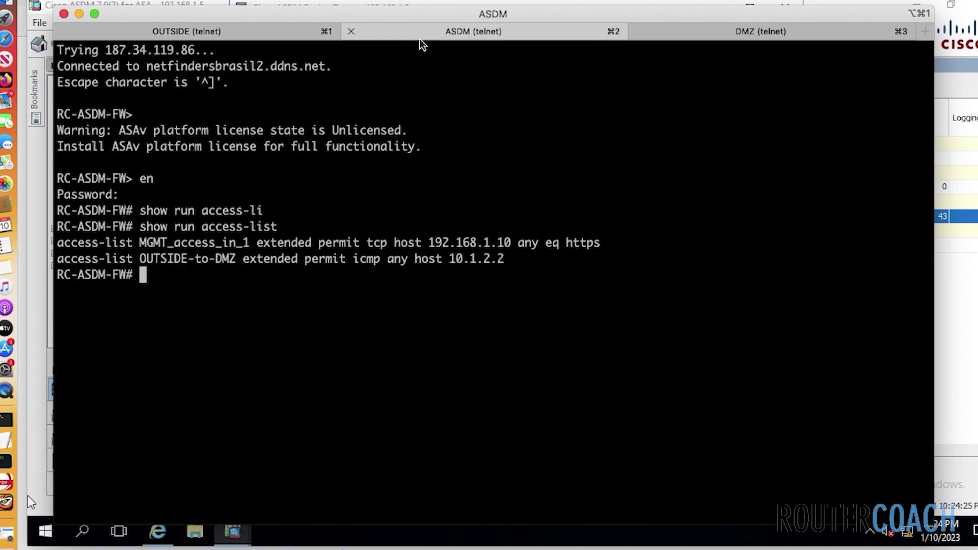
{"action": "key", "text": "Return"}
{"action": "key", "text": "Return"}
{"action": "type", "text": "co"}
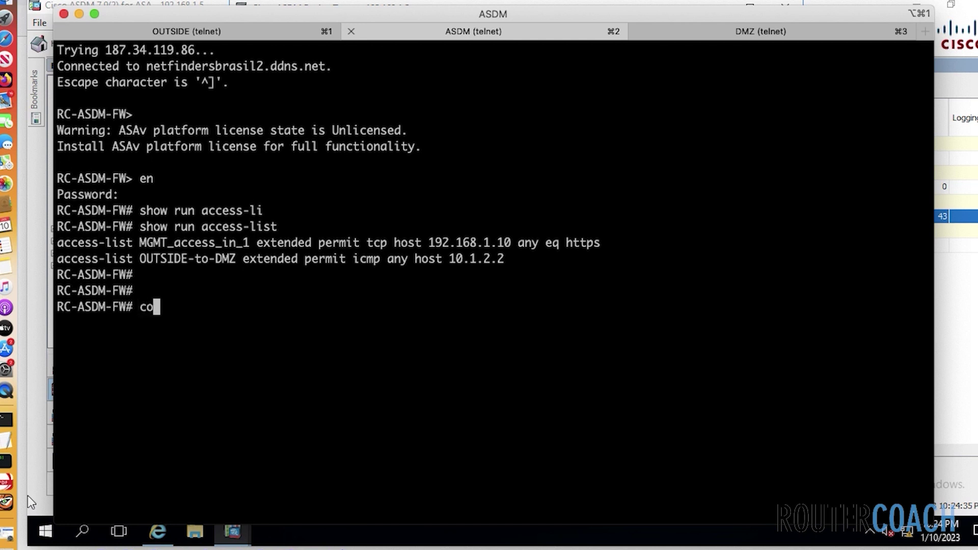
{"action": "type", "text": "nf t"}
{"action": "key", "text": "Return"}
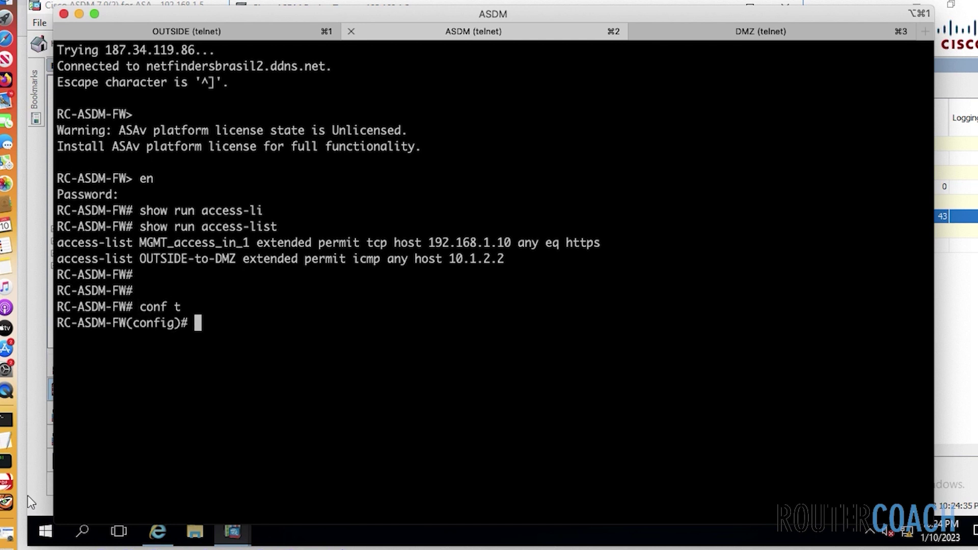
- Type 'packet-tracer input outside icmp 143.12.0.1 8 0 10.1.2.2' using Tab completion
{"action": "type", "text": "pac"}
{"action": "key", "text": "Tab"}
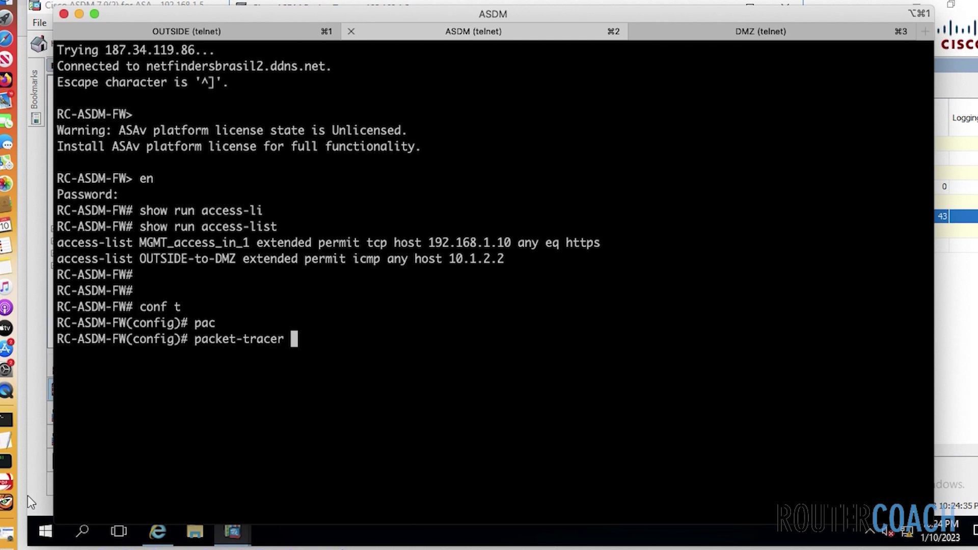
{"action": "type", "text": "input oust"}
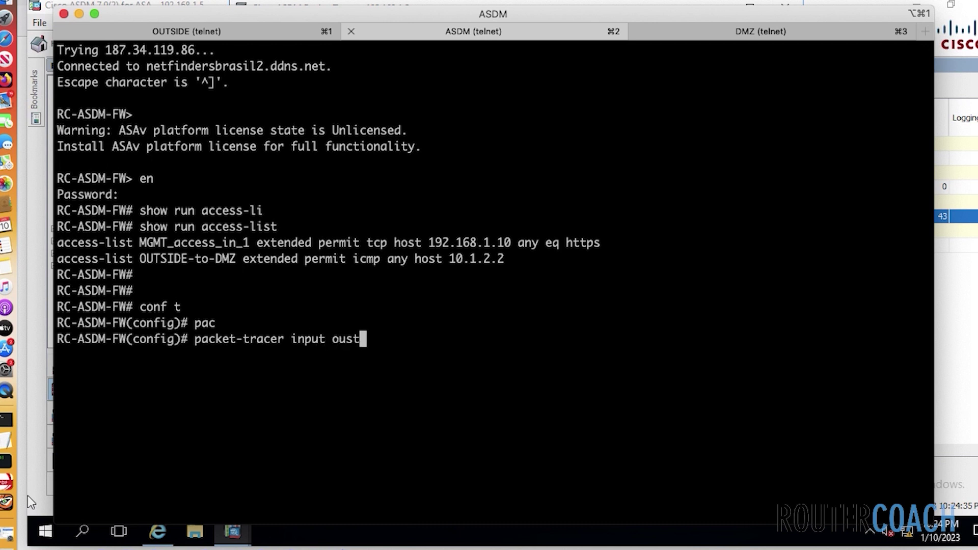
{"action": "key", "text": "BackSpace"}
{"action": "key", "text": "BackSpace"}
{"action": "key", "text": "Tab"}
{"action": "type", "text": "?icmp "}
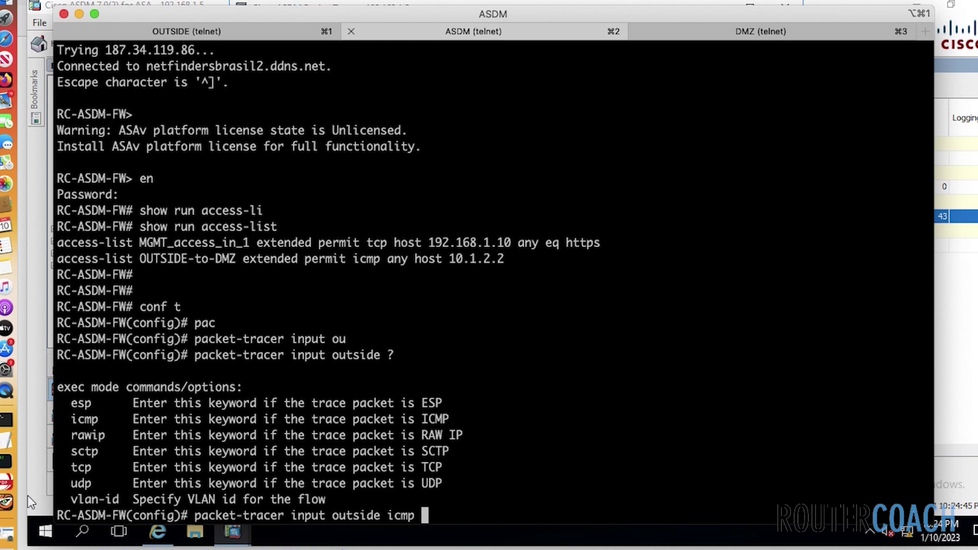
{"action": "type", "text": "143.12."}
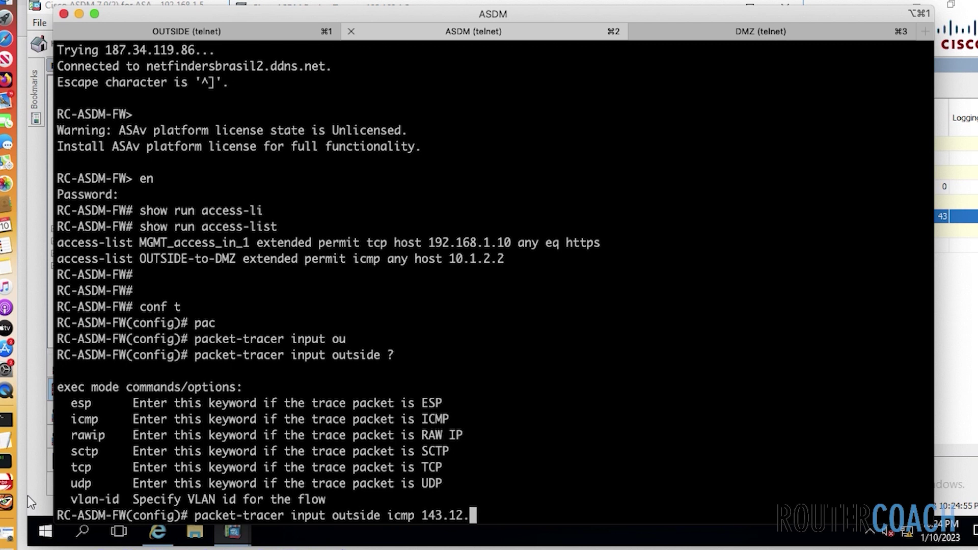
{"action": "type", "text": "0.1 8 0 "}
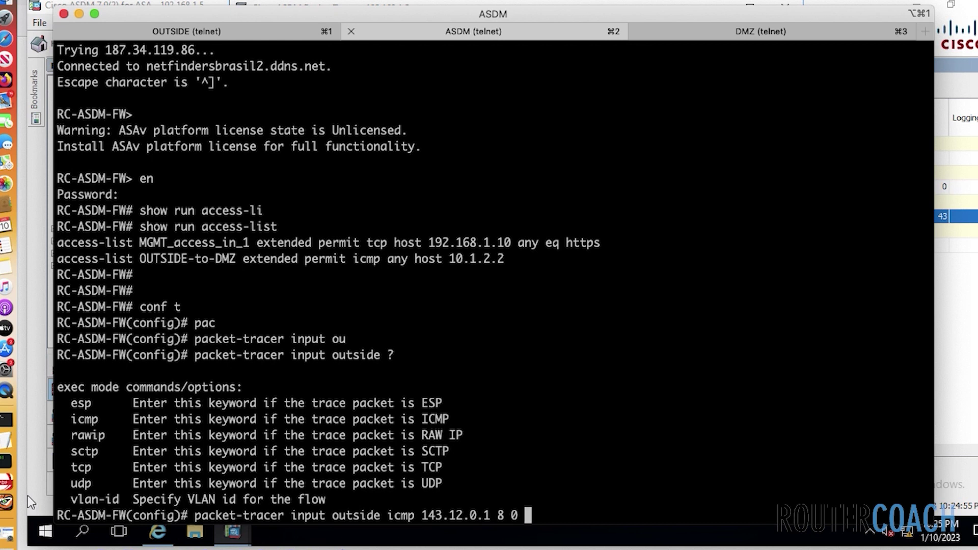
{"action": "type", "text": "10.1.2.2"}
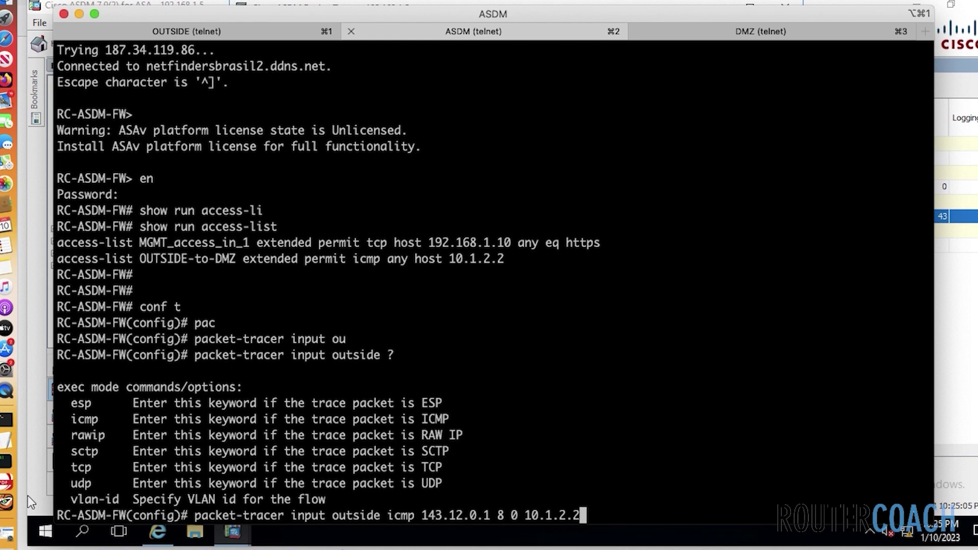
- Run the CLI trace and highlight phase 8's DROP, static 209.10.12.200 NAT, and final drop action
{"action": "key", "text": "Return"}
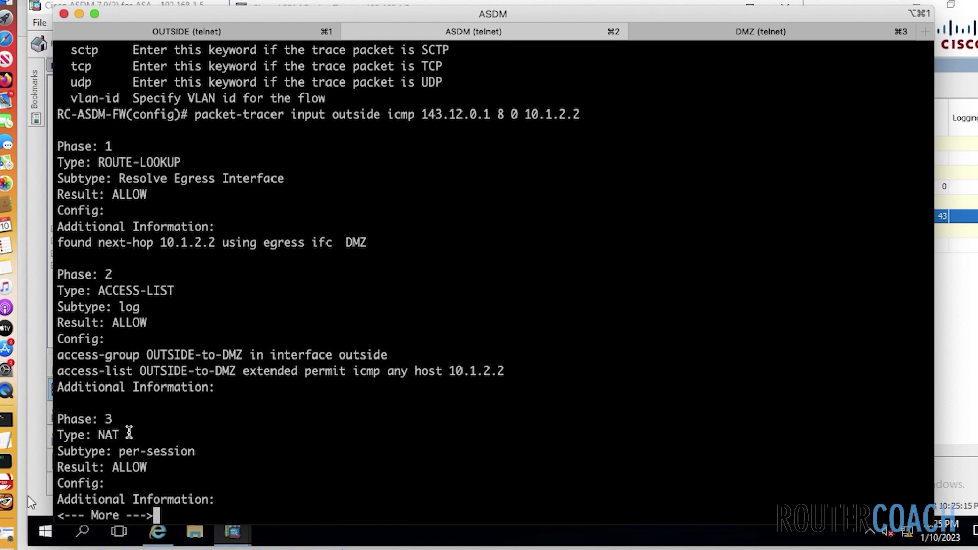
{"action": "key", "text": "space"}
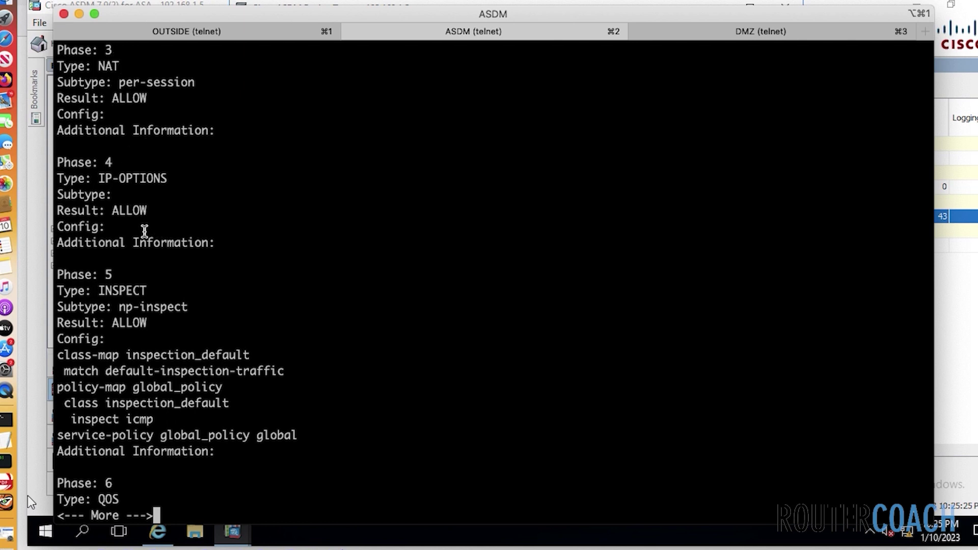
{"action": "key", "text": "space"}
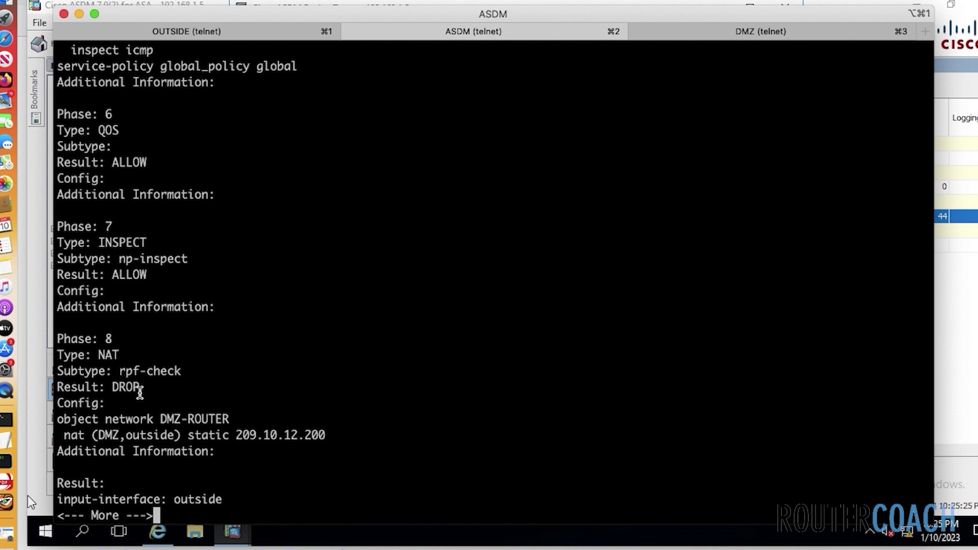
{"action": "left_click_drag", "start_coordinate": [141, 388], "coordinate": [113, 387]}
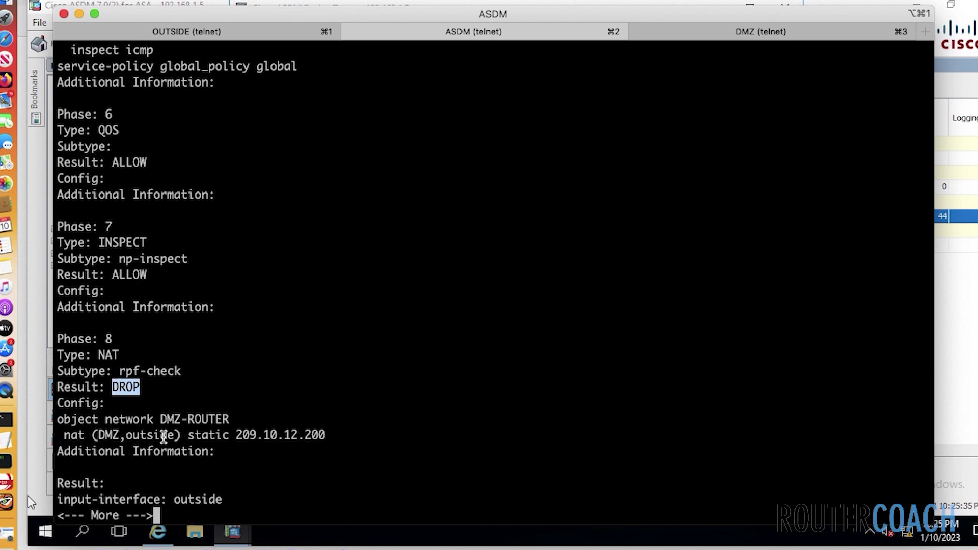
{"action": "left_click_drag", "start_coordinate": [191, 434], "coordinate": [322, 435]}
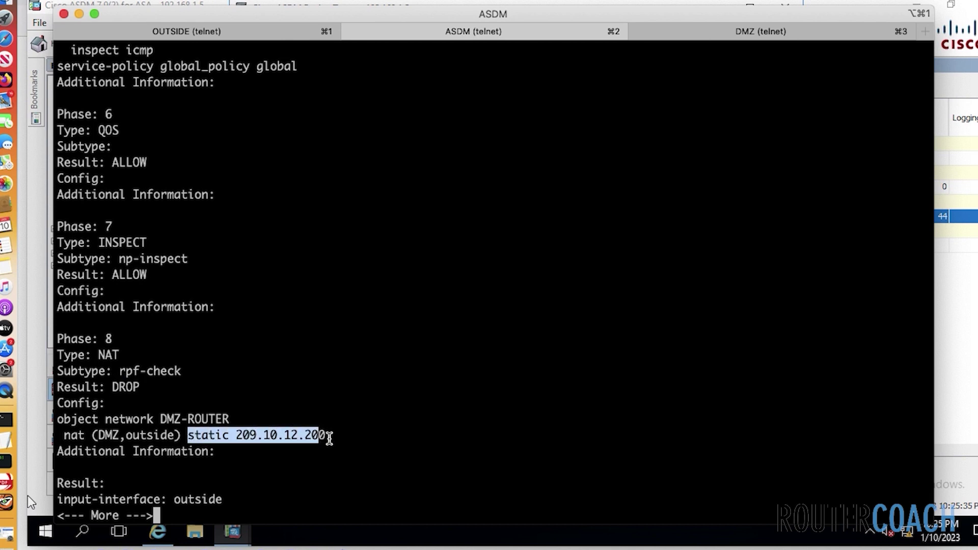
{"action": "key", "text": "space"}
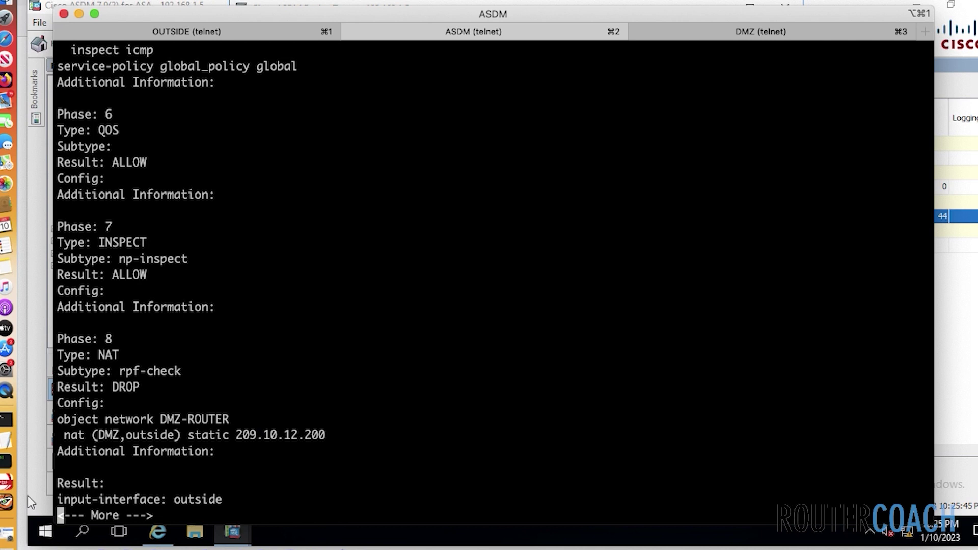
{"action": "left_click_drag", "start_coordinate": [145, 467], "coordinate": [119, 467]}
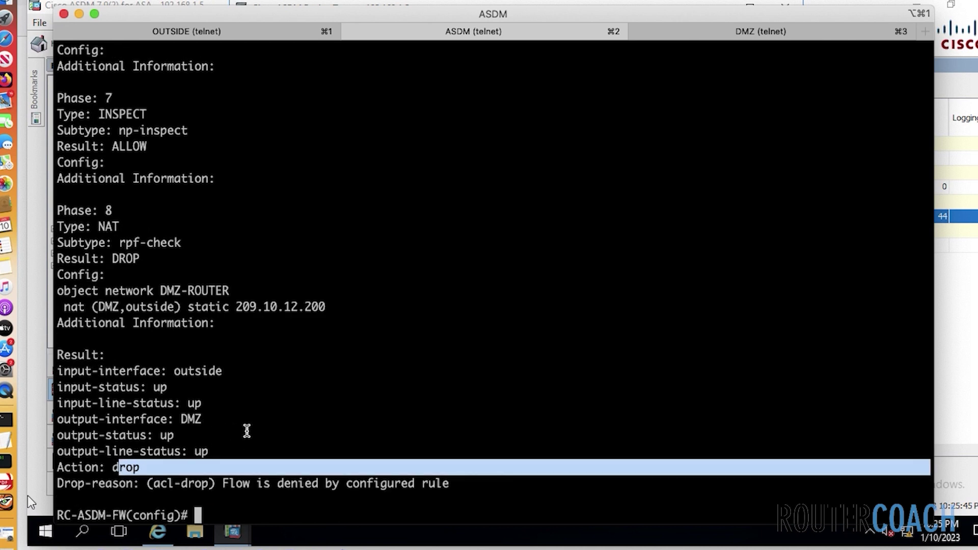